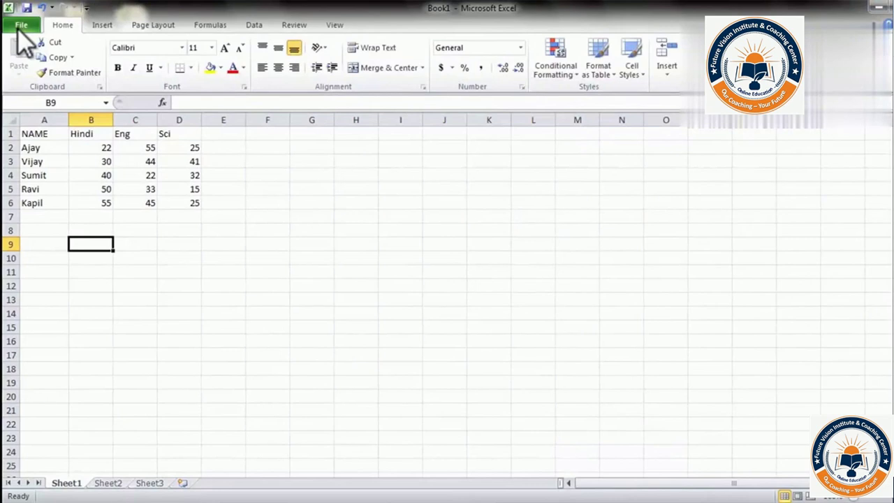
click(21, 28)
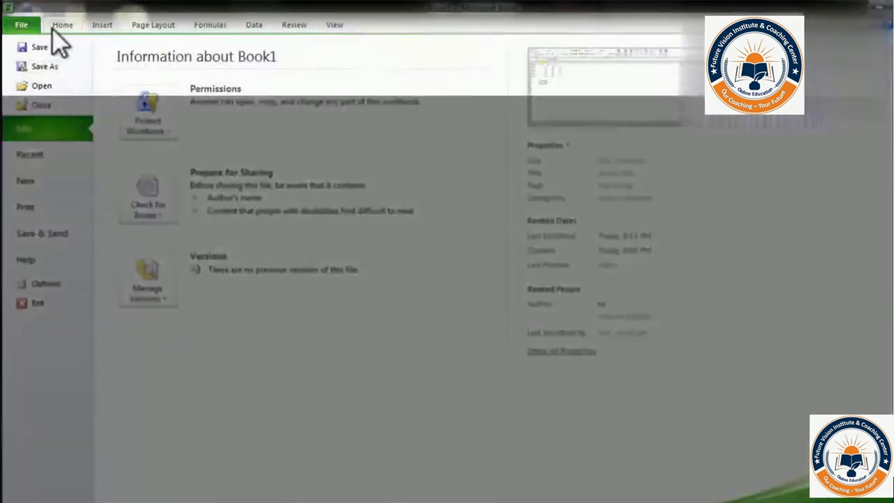
click(57, 27)
click(102, 25)
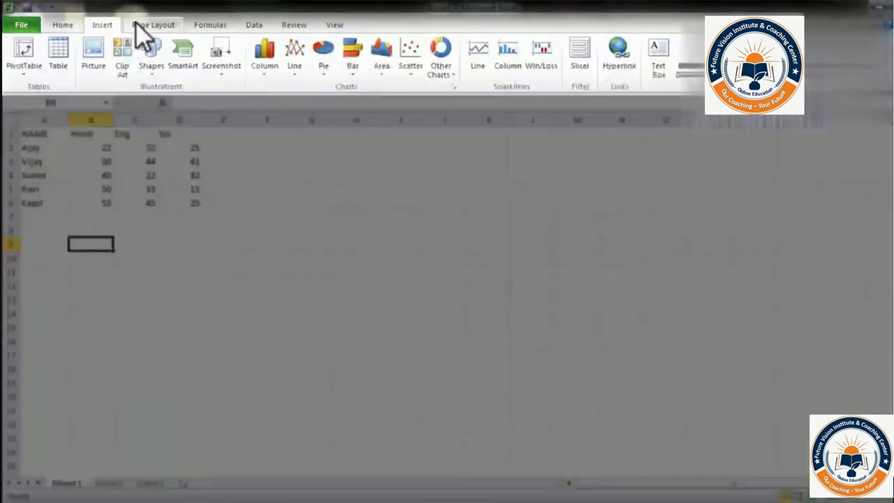
click(138, 25)
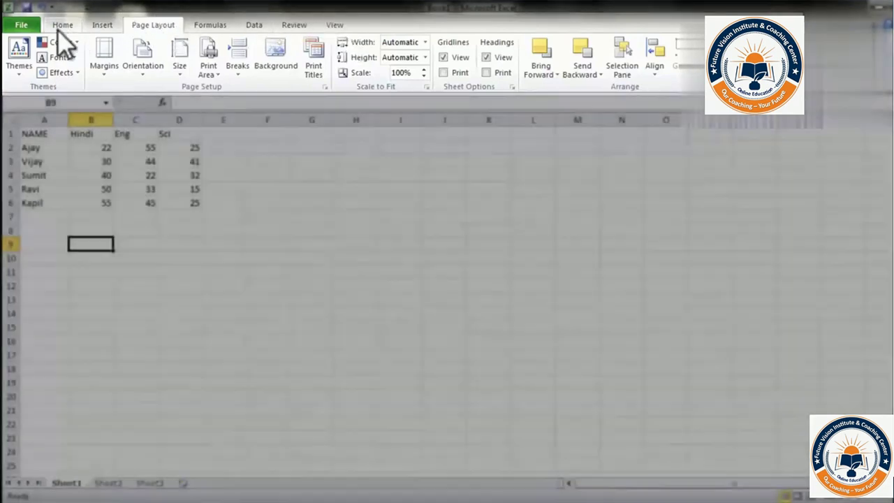
click(59, 28)
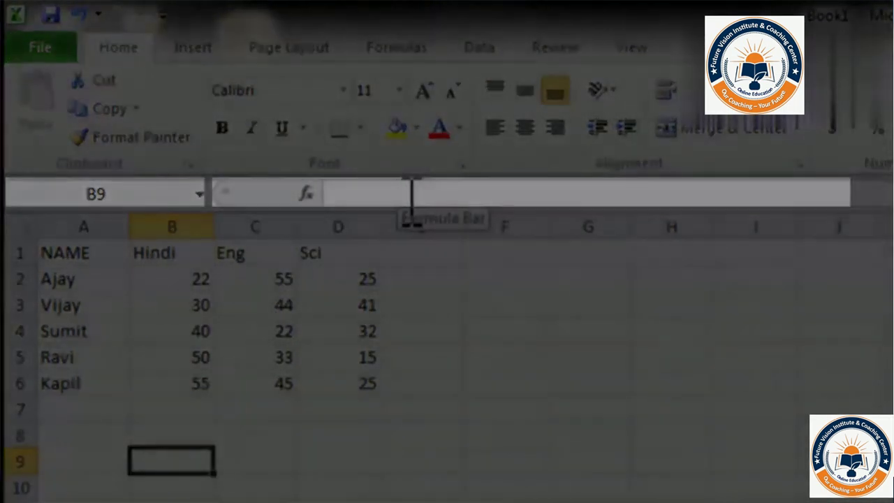
click(403, 199)
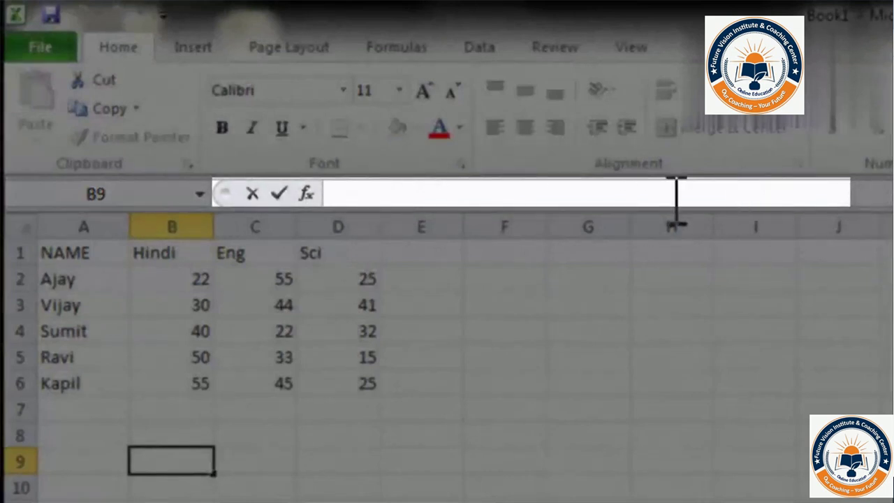
click(474, 427)
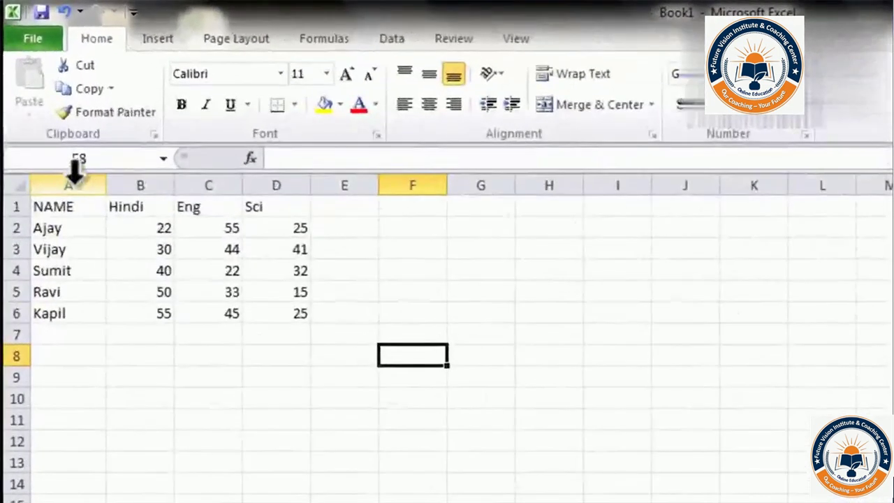
Select whole columns A through I one after another to examine the sheet's column layout, ending on cell B8
click(73, 178)
click(133, 179)
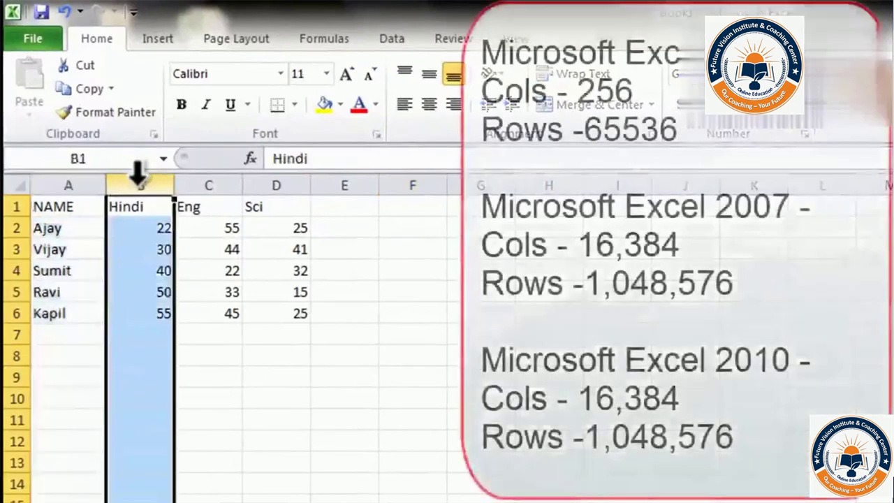
click(194, 178)
click(265, 178)
click(349, 183)
click(412, 183)
click(482, 183)
click(550, 183)
click(619, 183)
click(140, 355)
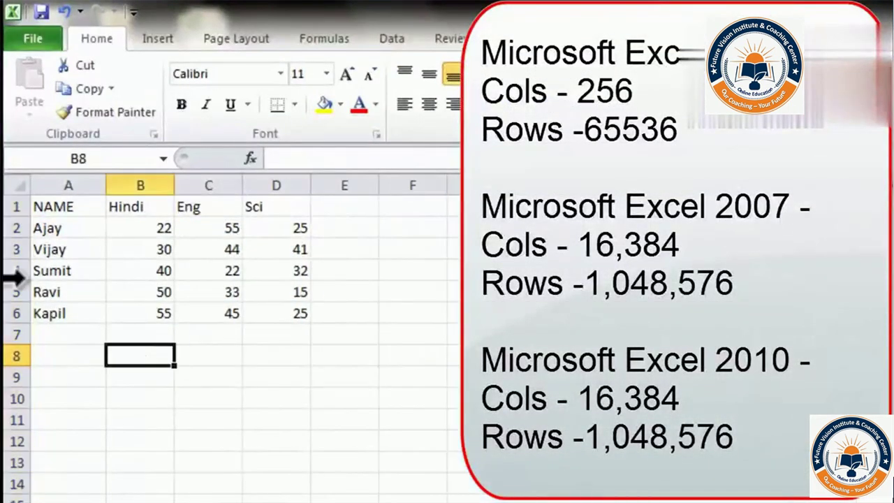
Select whole rows 1, 2, 3, 8 and 10 one after another to examine the row layout, ending on cell C15
click(17, 206)
click(10, 228)
click(17, 249)
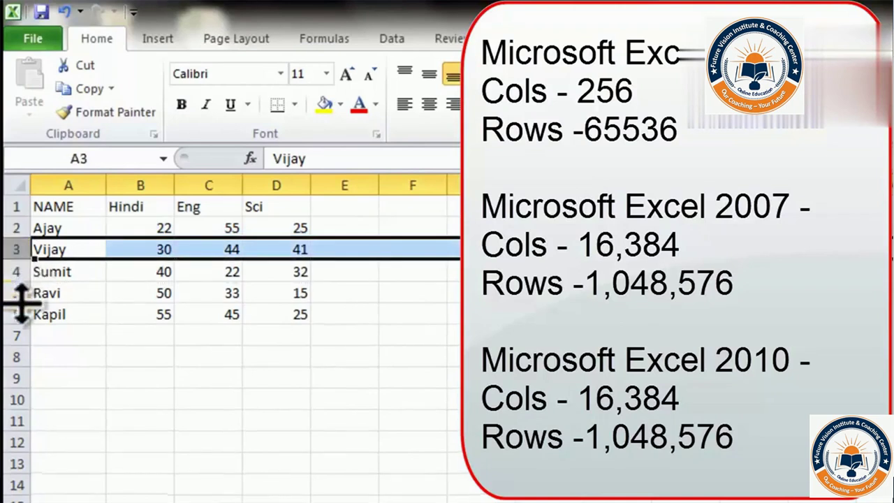
click(15, 355)
click(14, 399)
click(192, 493)
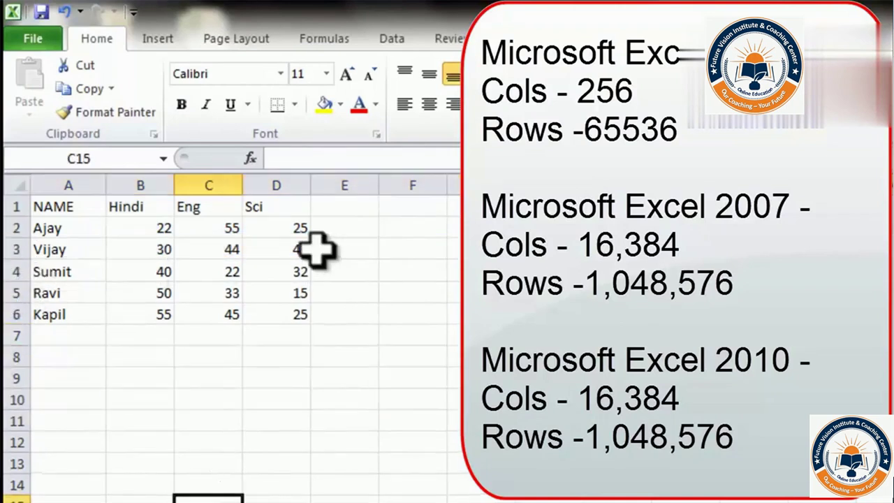
click(210, 292)
click(502, 273)
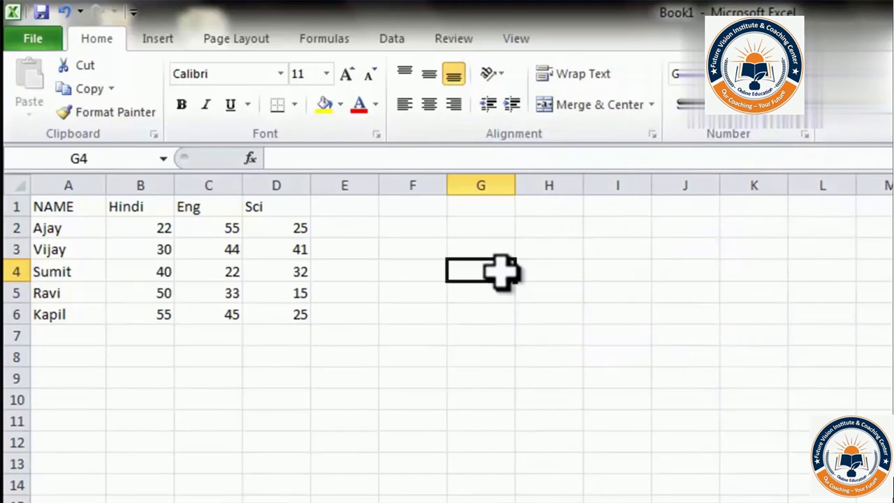
click(475, 332)
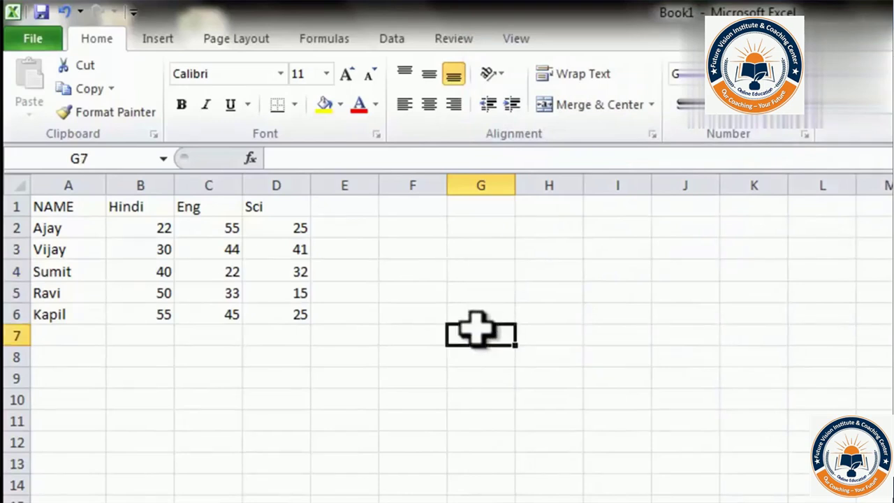
click(480, 264)
click(479, 249)
click(493, 335)
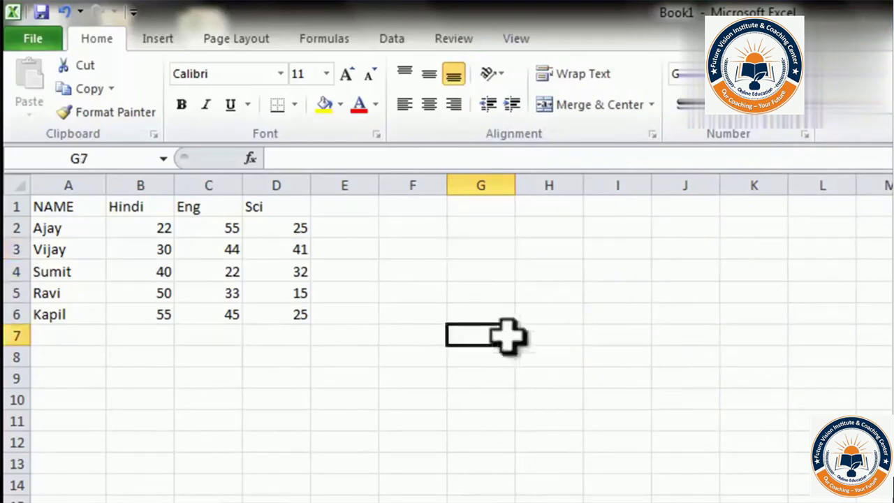
click(489, 398)
click(347, 372)
click(461, 377)
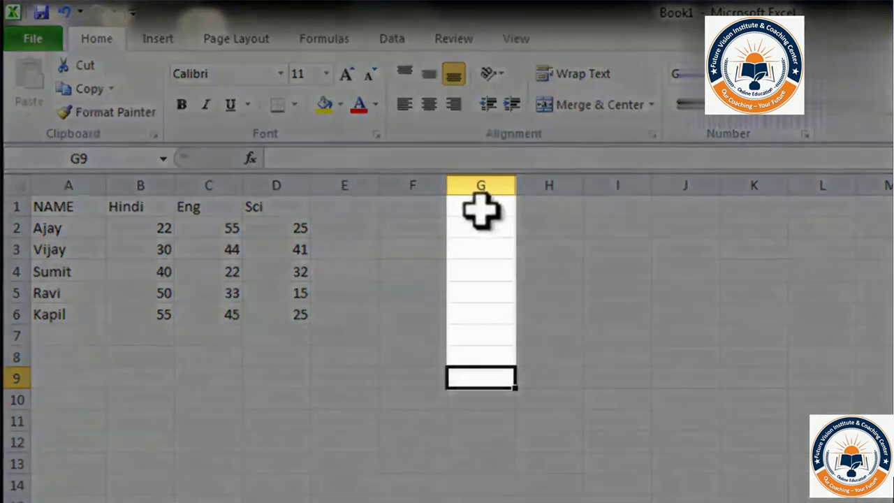
drag(481, 210, 482, 371)
click(481, 371)
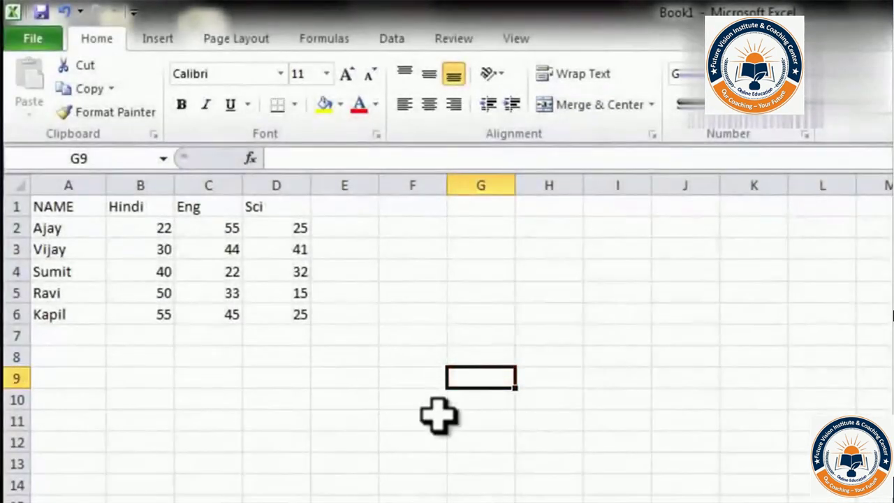
click(639, 437)
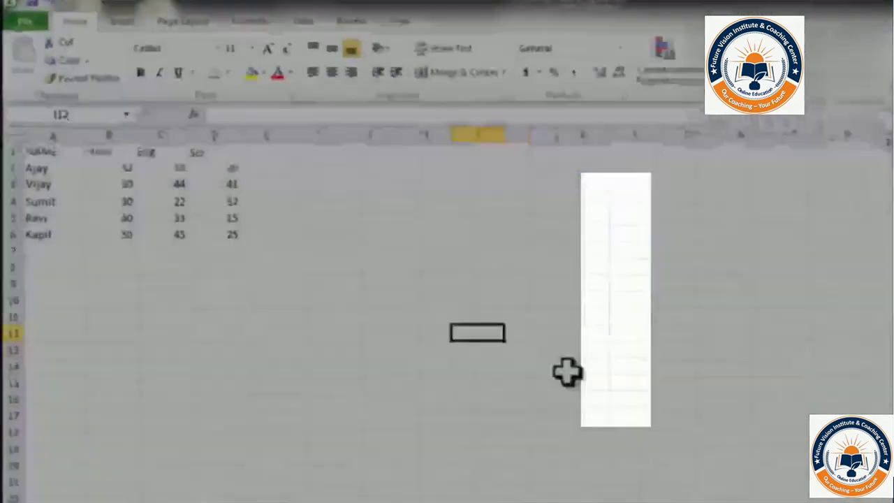
click(339, 268)
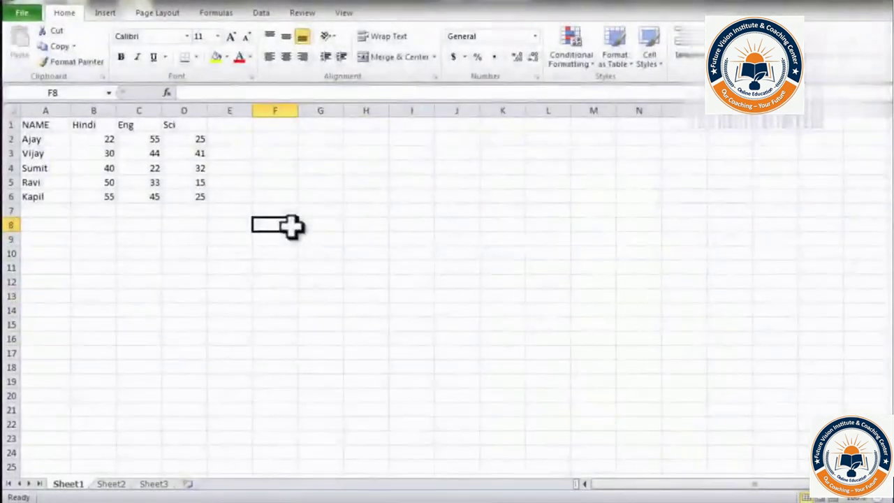
click(175, 253)
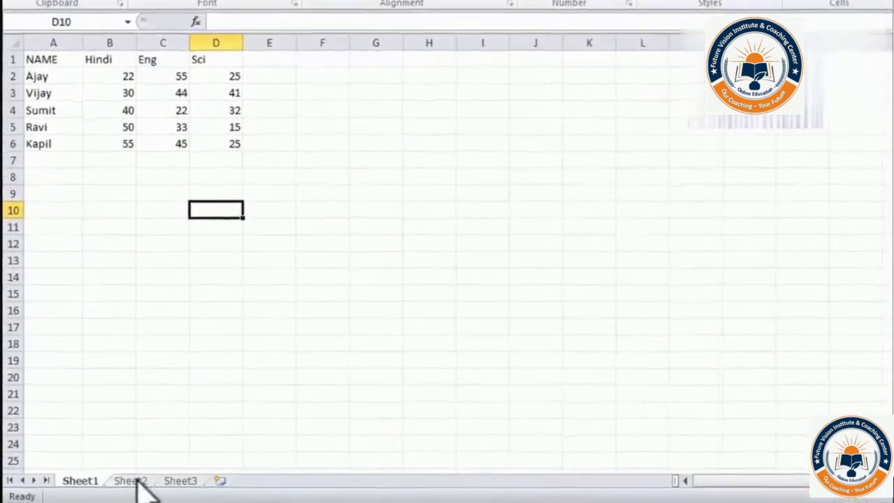
View the worksheets Sheet2 and Sheet3, and return to the marks table on Sheet1
click(122, 482)
click(171, 482)
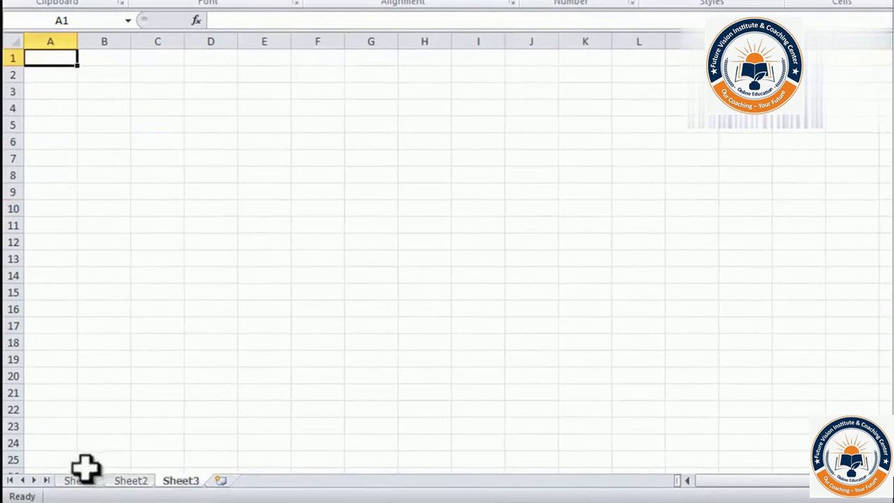
click(82, 481)
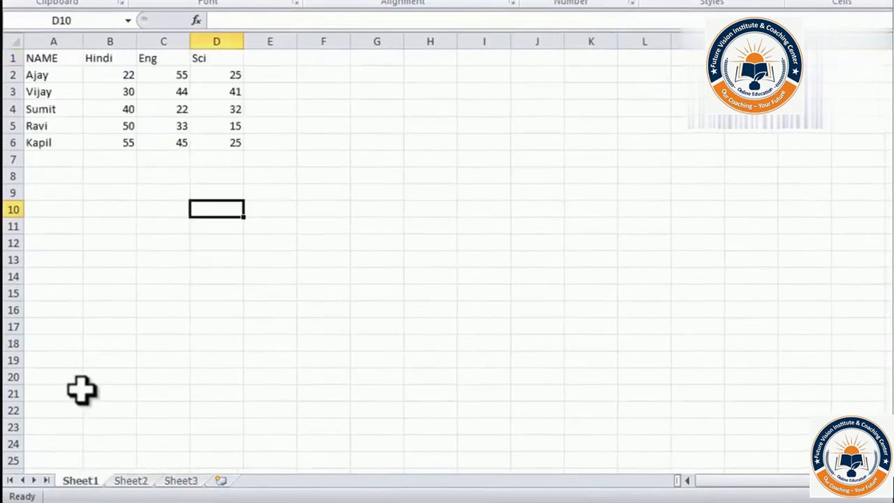
click(142, 483)
click(187, 482)
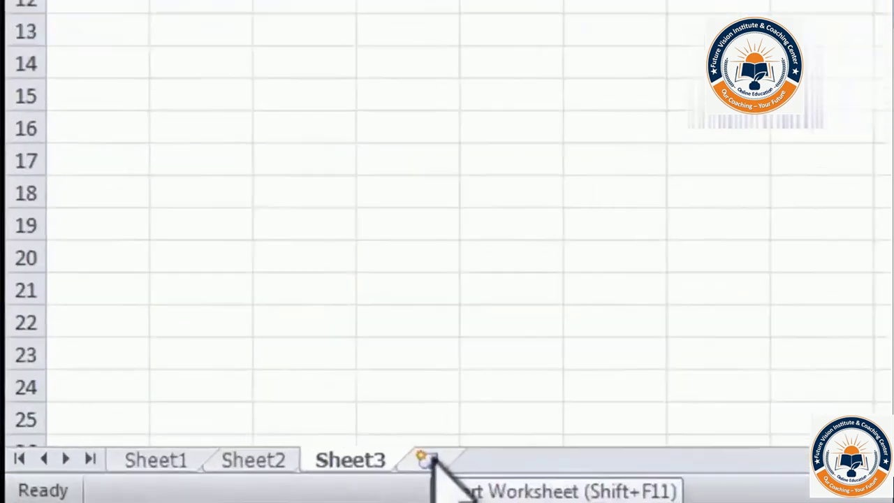
click(95, 480)
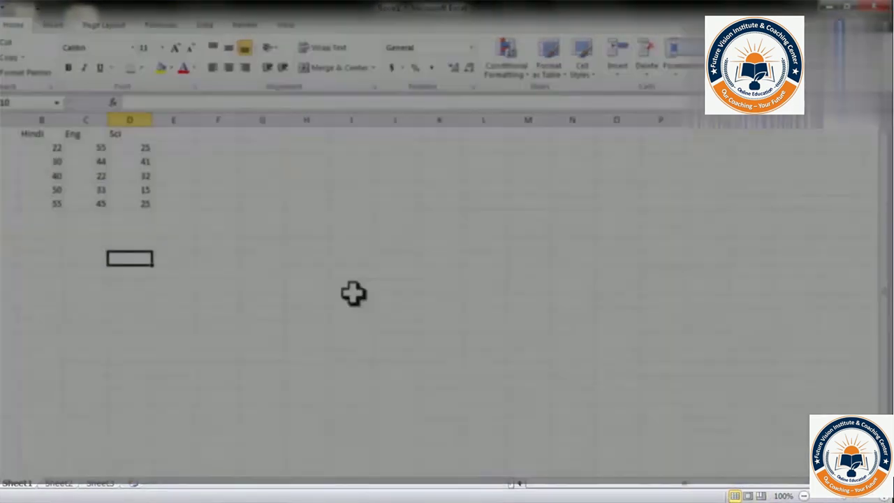
click(261, 269)
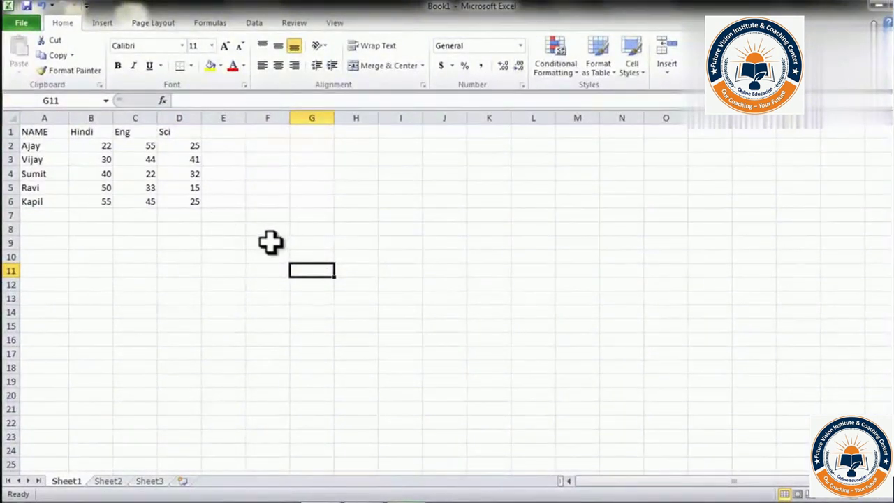
click(730, 317)
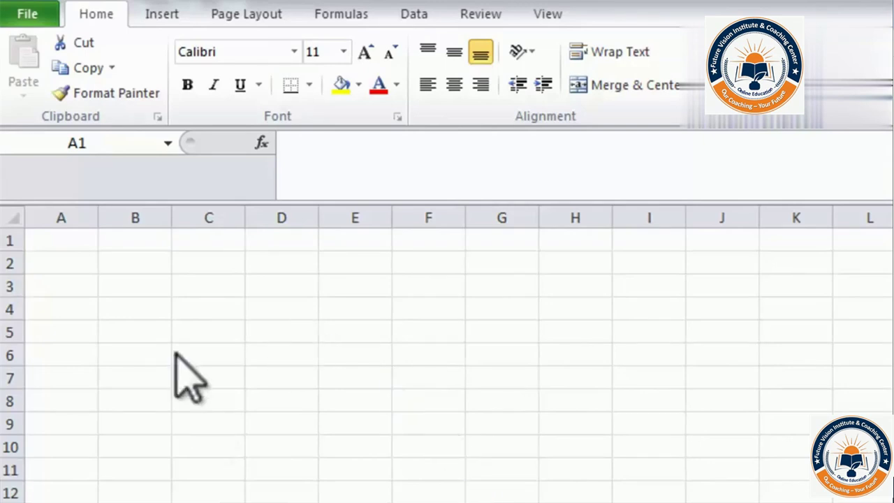
Enter the heading "name" in cell A1 of the blank worksheet
click(71, 242)
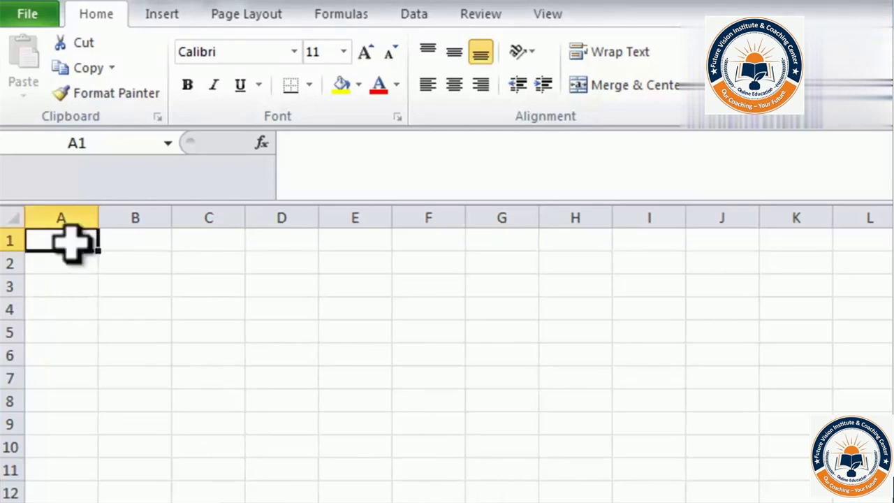
text(name)
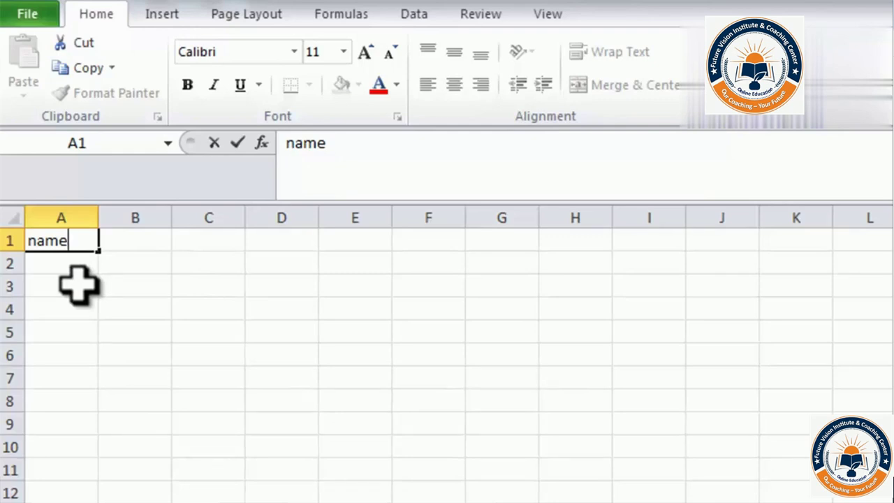
key(Return)
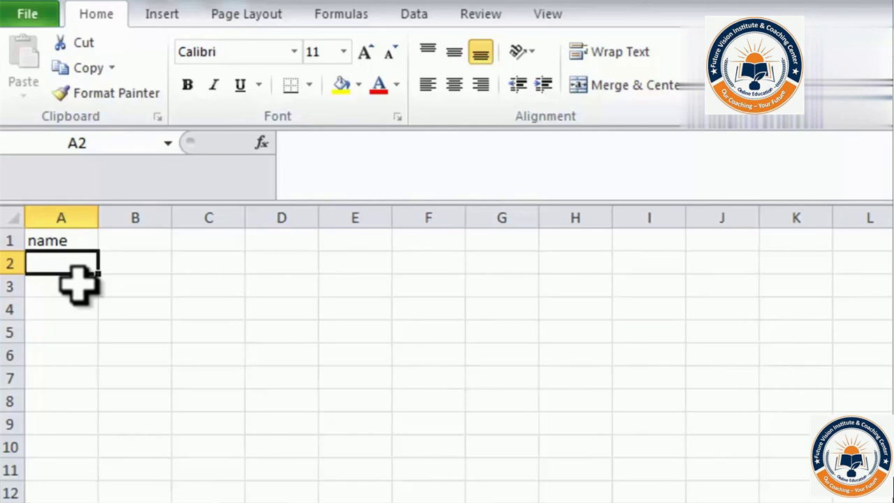
Move the active cell from A2 across and down to E6, and back up and across to B2
key(Right)
key(Right)
key(Right)
key(Right)
key(Down)
key(Down)
key(Down)
key(Down)
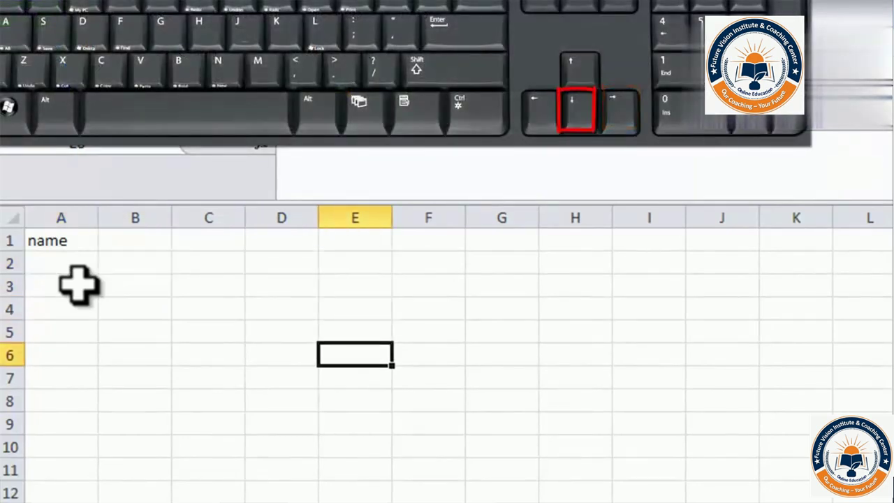
key(Up)
key(Up)
key(Up)
key(Up)
key(Left)
key(Left)
key(Left)
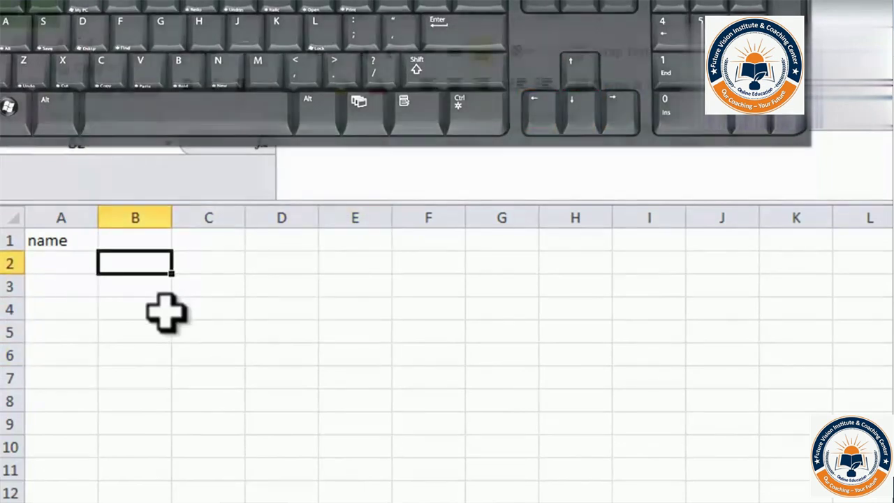
Enter the subject headings "hindi", "eng" and "sci" in cells B1, C1 and D1
click(142, 242)
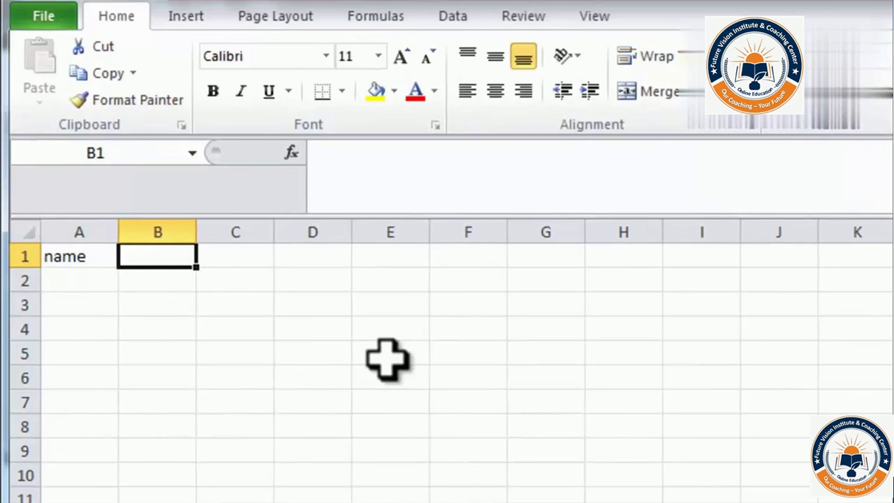
text(hindi)
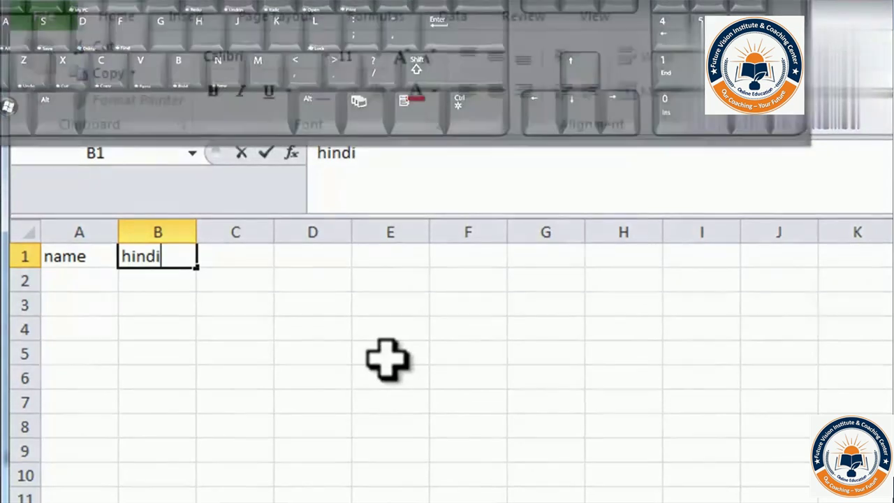
key(Right)
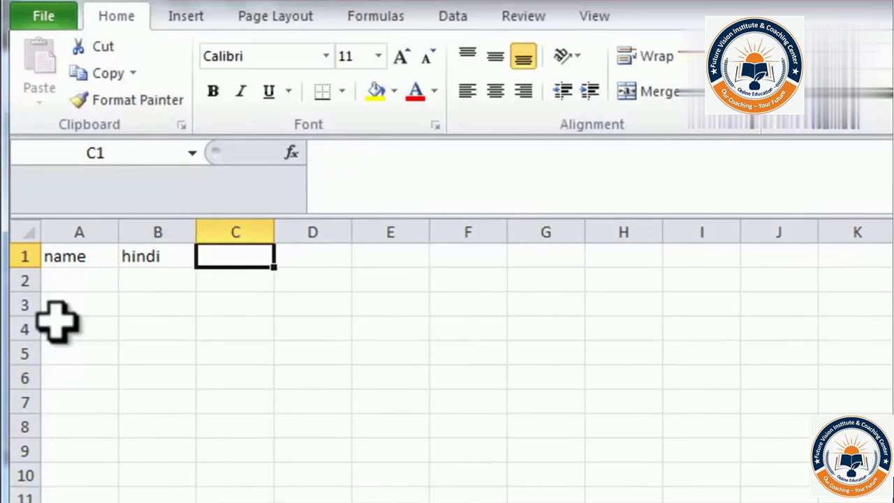
text(eng)
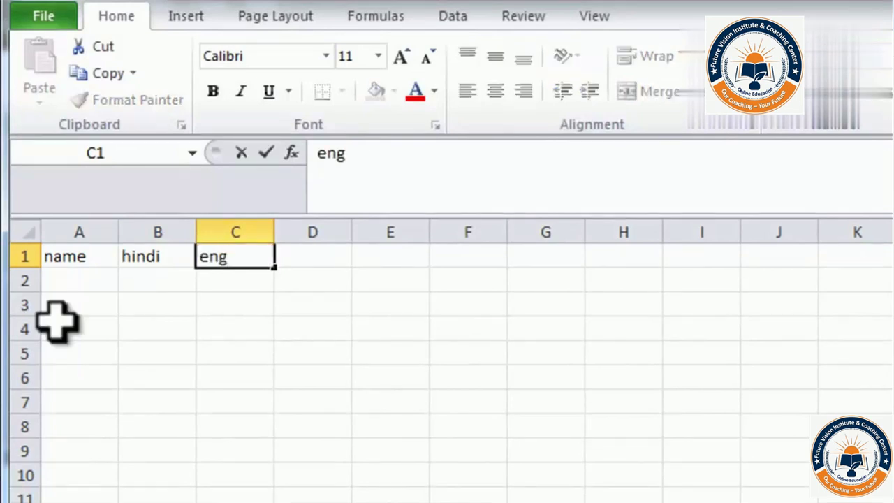
key(Right)
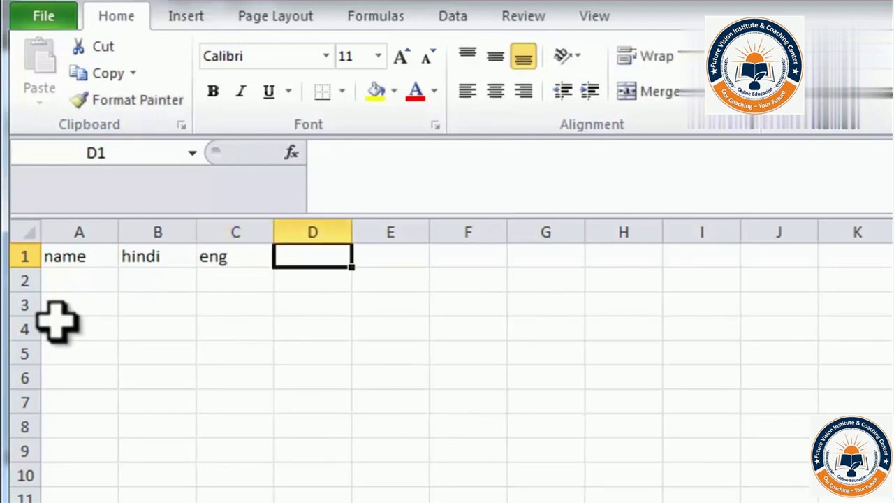
text(sci)
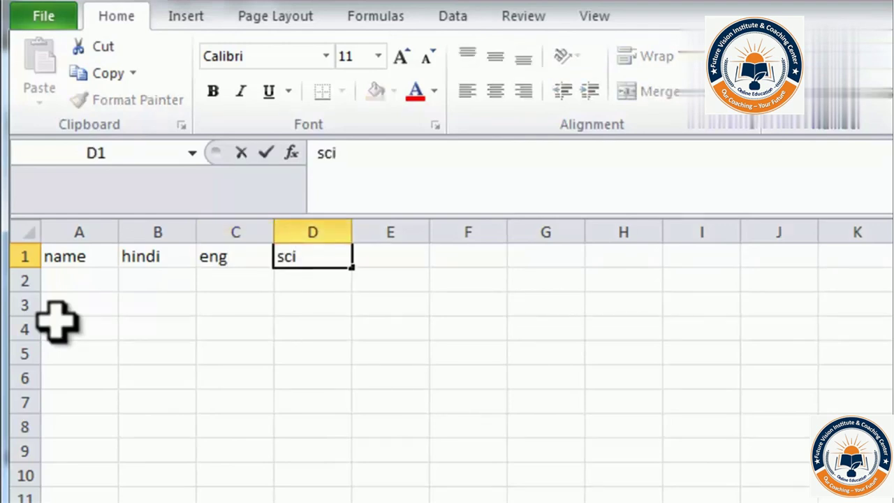
key(Return)
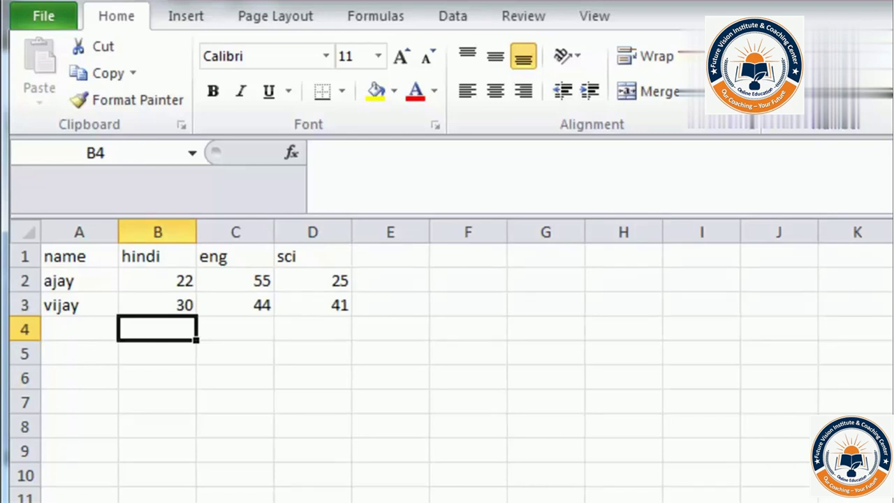
click(93, 256)
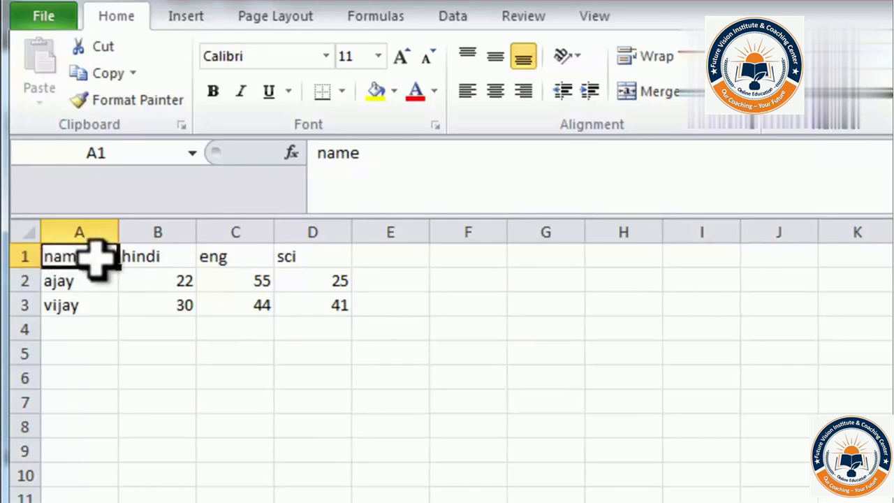
text(N)
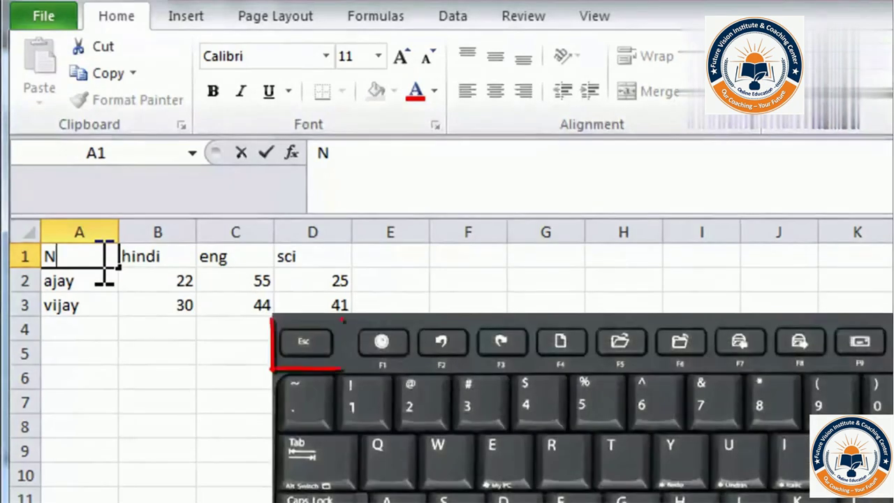
key(Escape)
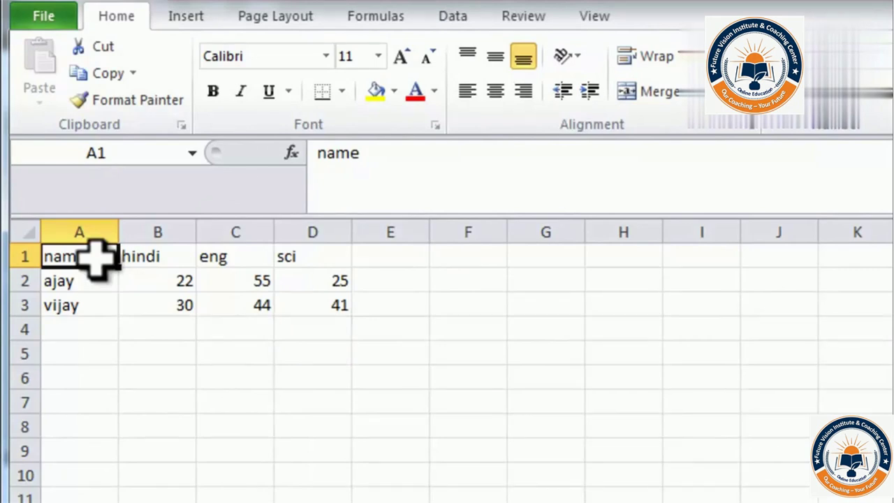
click(158, 280)
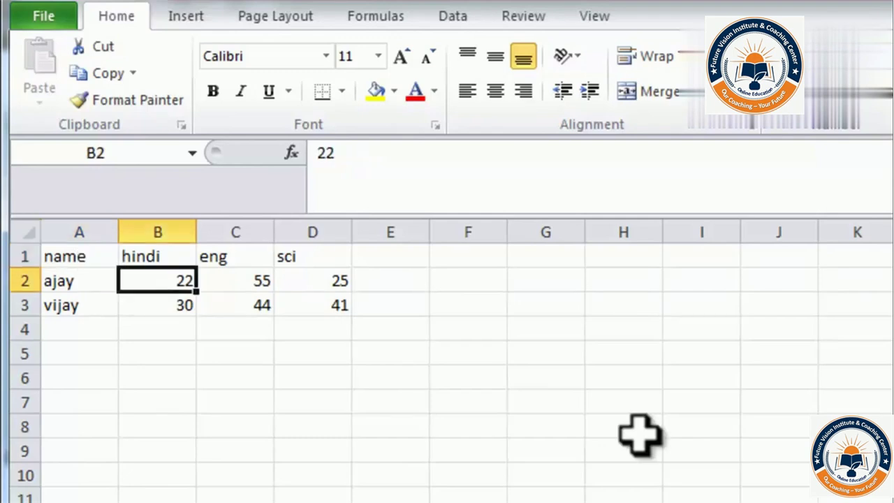
text(55)
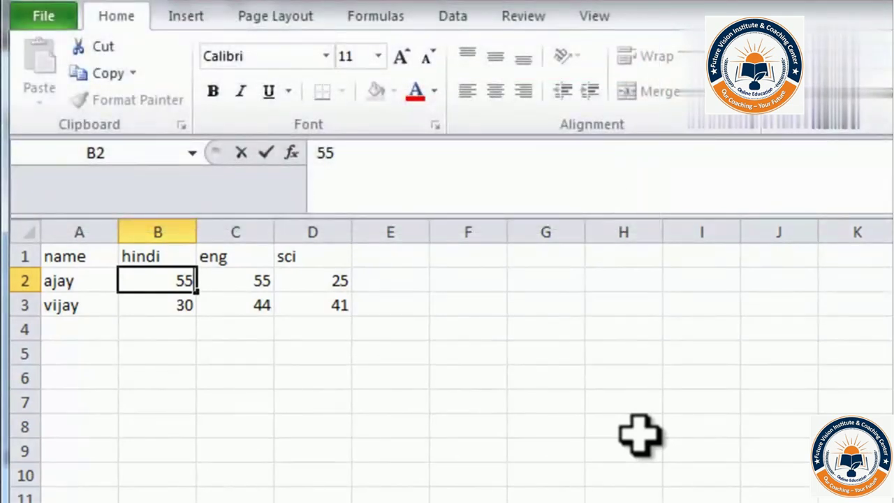
key(Escape)
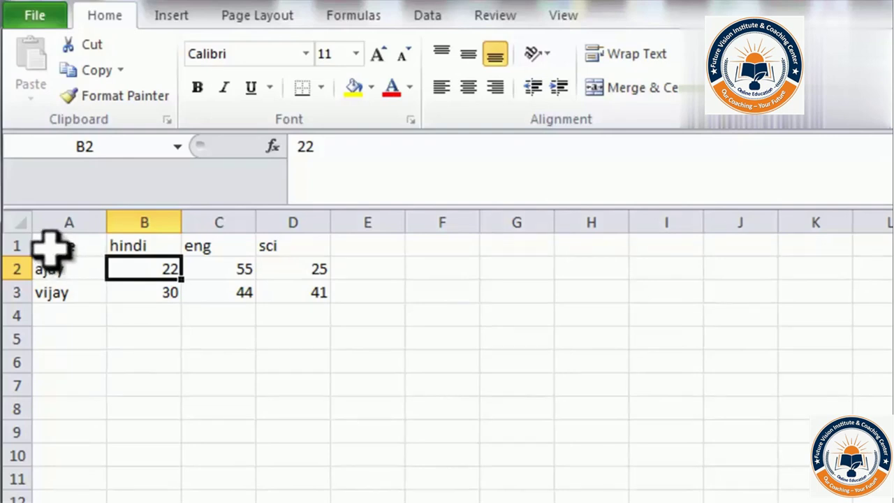
Edit the heading in cell A1 in place, replacing only its first letter so it reads "Name"
double_click(50, 248)
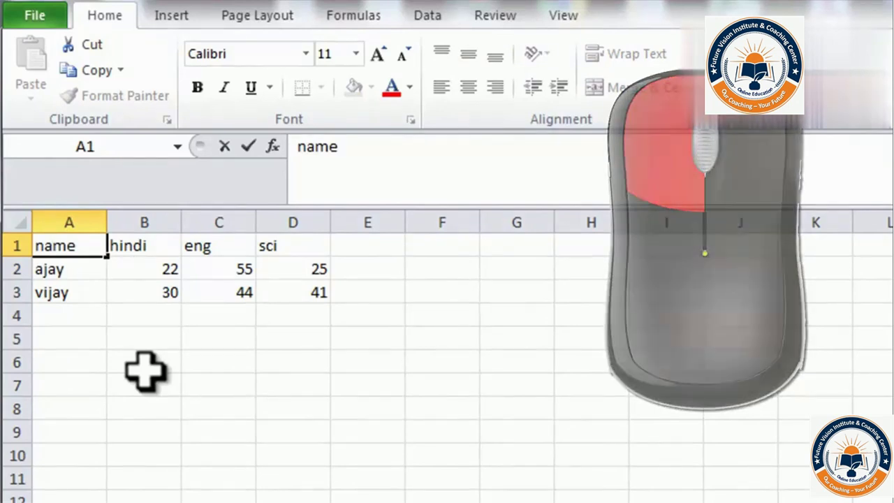
key(Left)
key(Left)
key(Right)
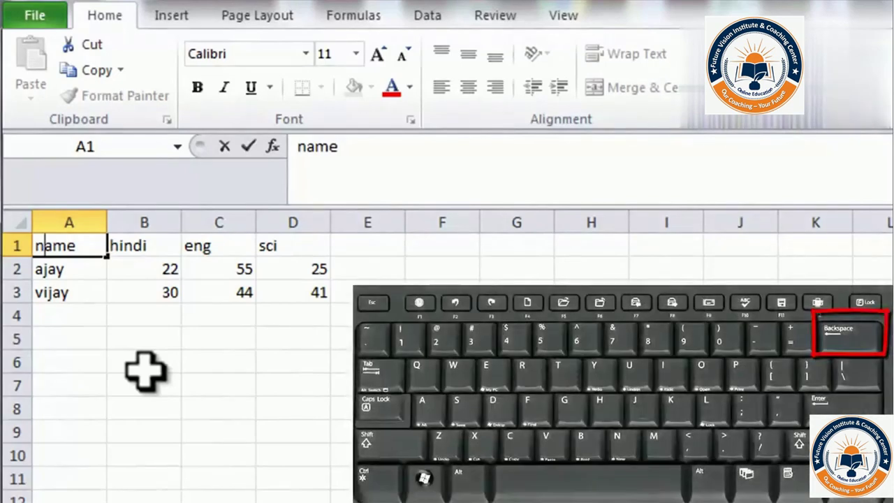
key(BackSpace)
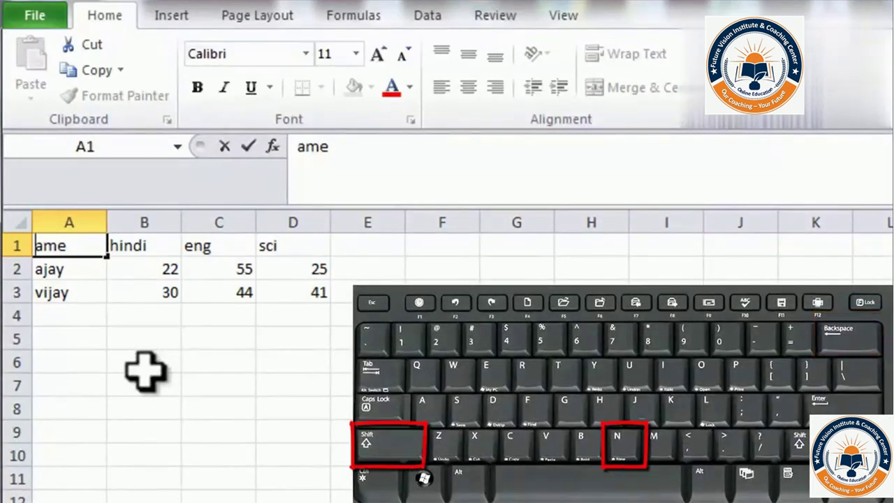
text(N)
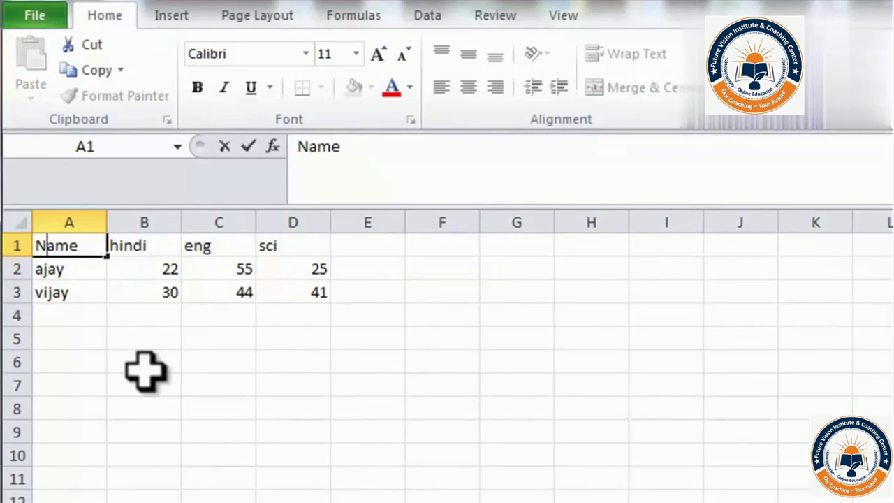
key(Return)
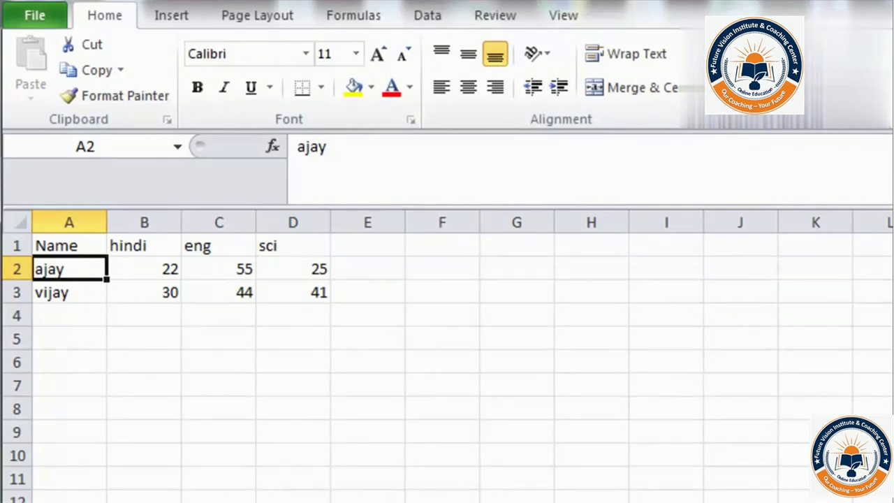
Edit the first student's name in cell A2 in place, replacing its initial letter with a capital "A"
key(F2)
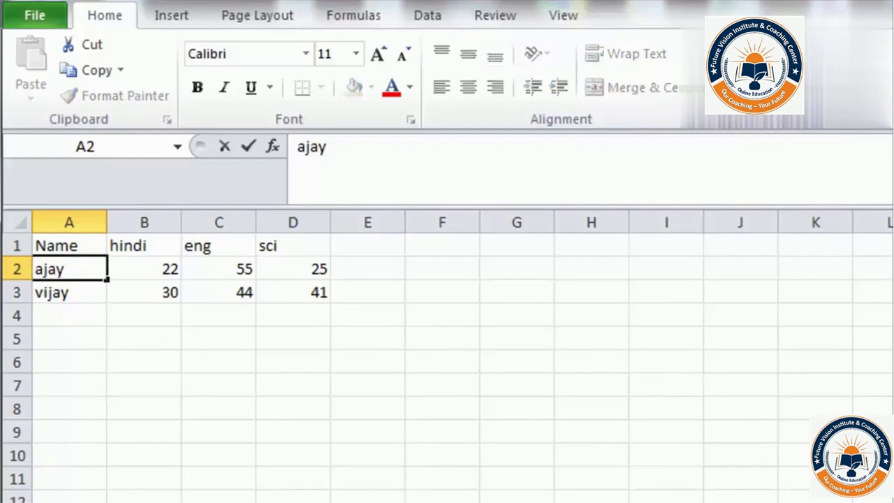
click(48, 269)
click(43, 269)
key(BackSpace)
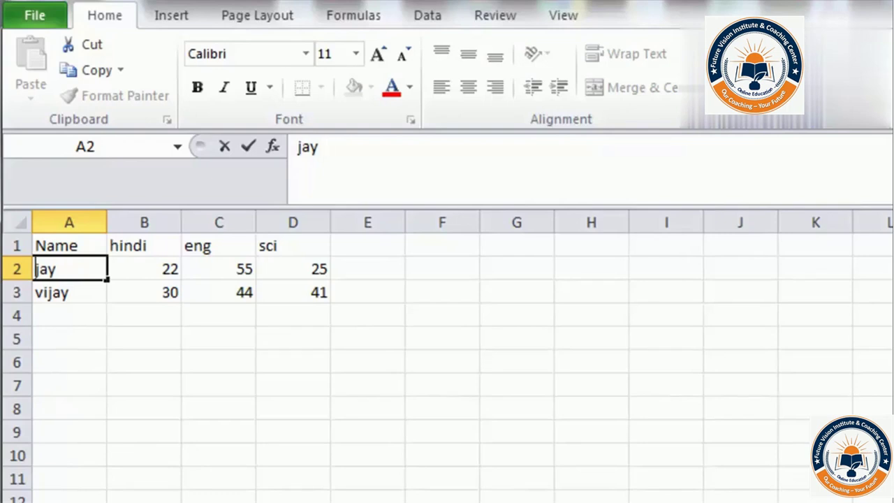
text(A)
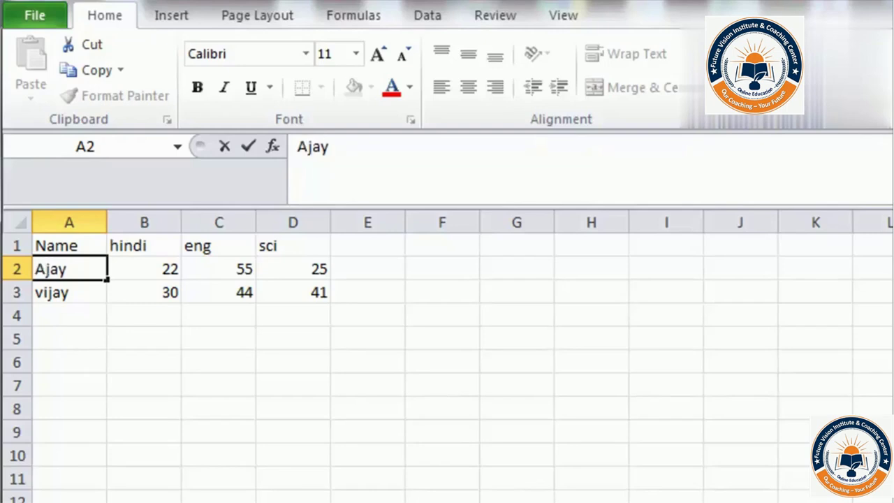
click(67, 269)
key(Return)
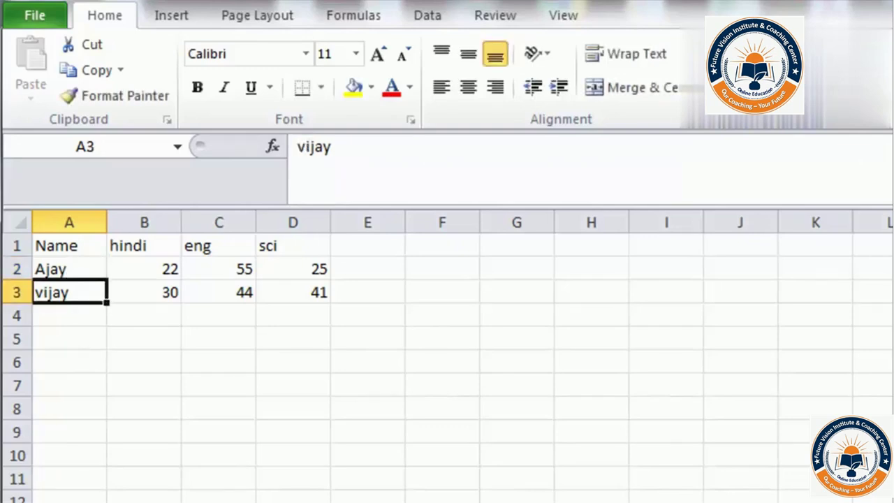
Edit the second student's name in cell A3 in place, replacing its initial letter with a capital "V"
key(F2)
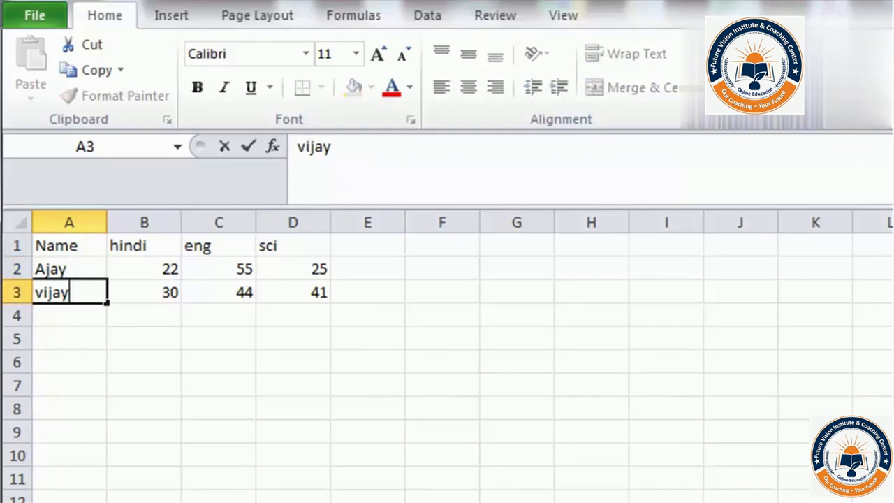
key(Left)
key(Left)
key(Left)
key(Left)
key(BackSpace)
text(V)
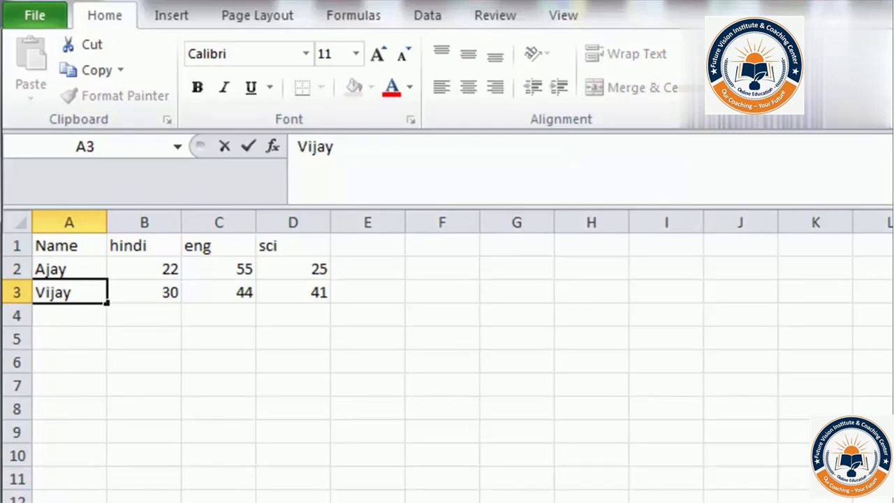
key(Return)
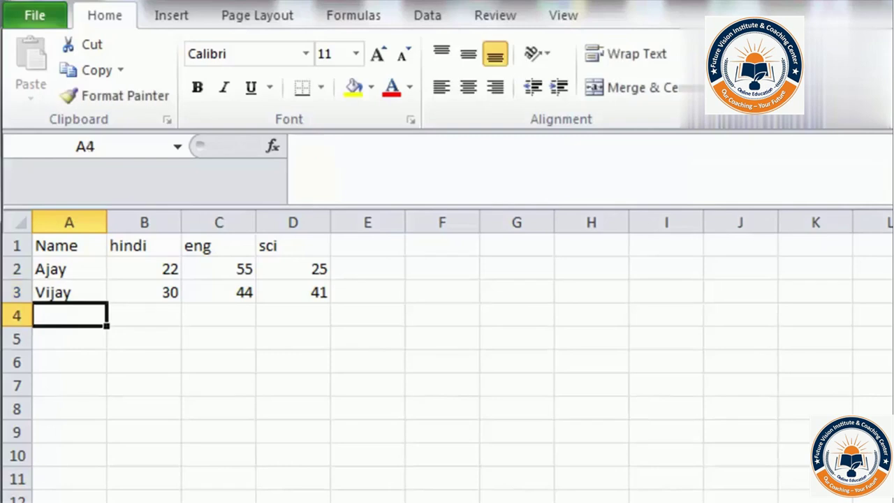